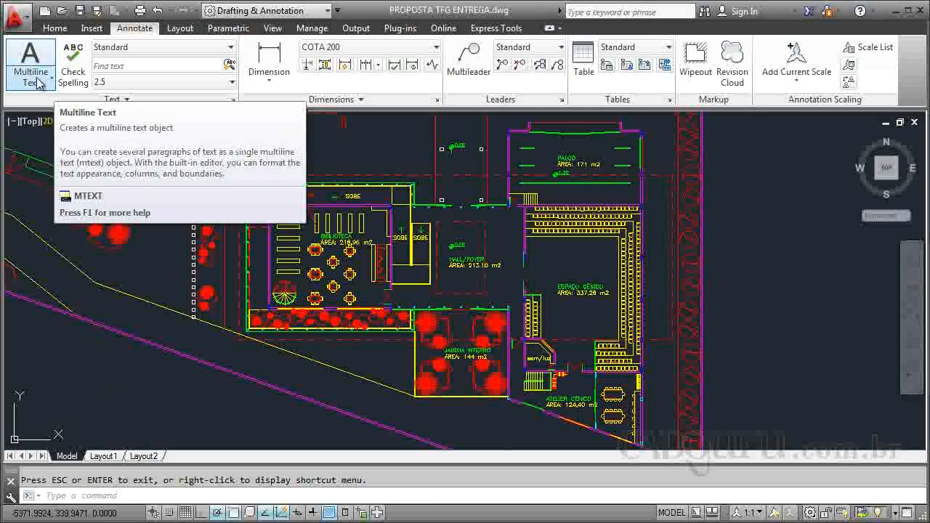
Place single-line text reading aaa above the ESPAÇO CÊNICO label, with height 2.5 and rotation angle 0.
{"action": "left_click", "coordinate": [52, 80]}
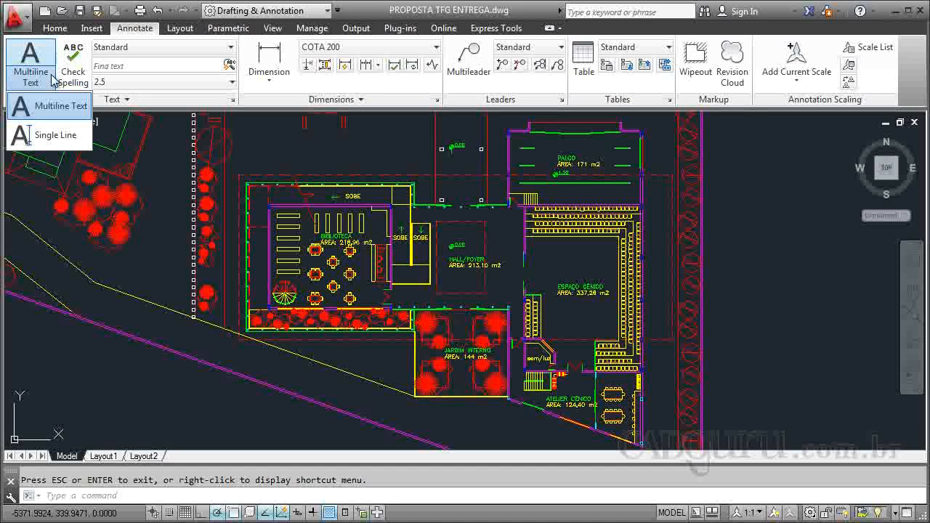
{"action": "left_click", "coordinate": [67, 137]}
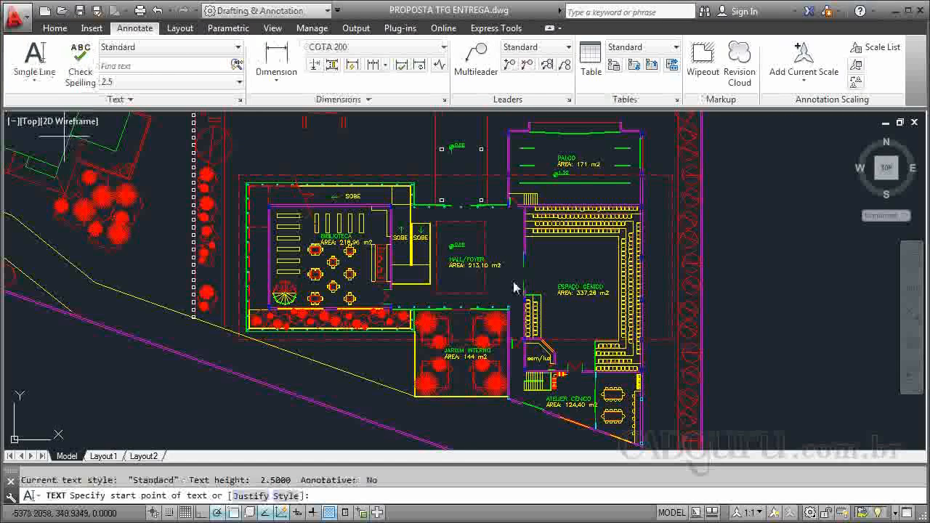
{"action": "scroll", "coordinate": [563, 298], "scroll_direction": "up", "scroll_amount": 6}
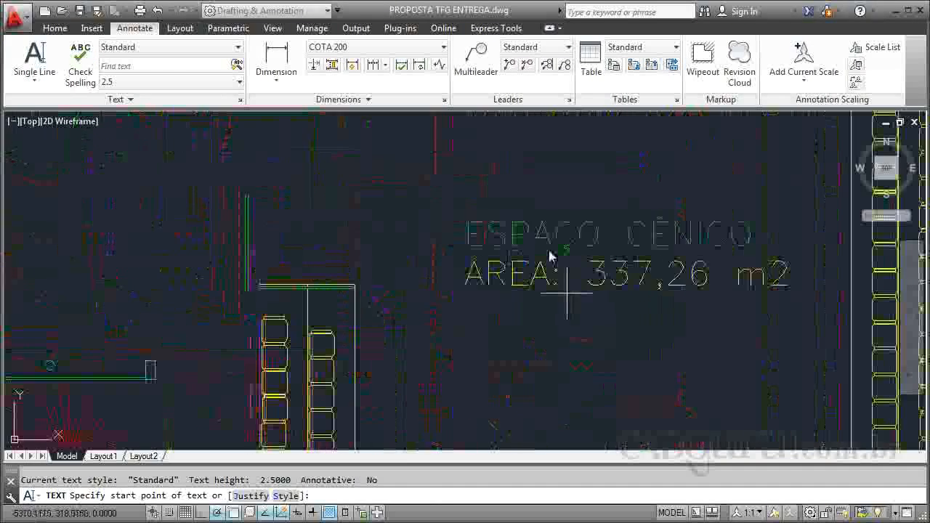
{"action": "scroll", "coordinate": [404, 322], "scroll_direction": "down", "scroll_amount": 3}
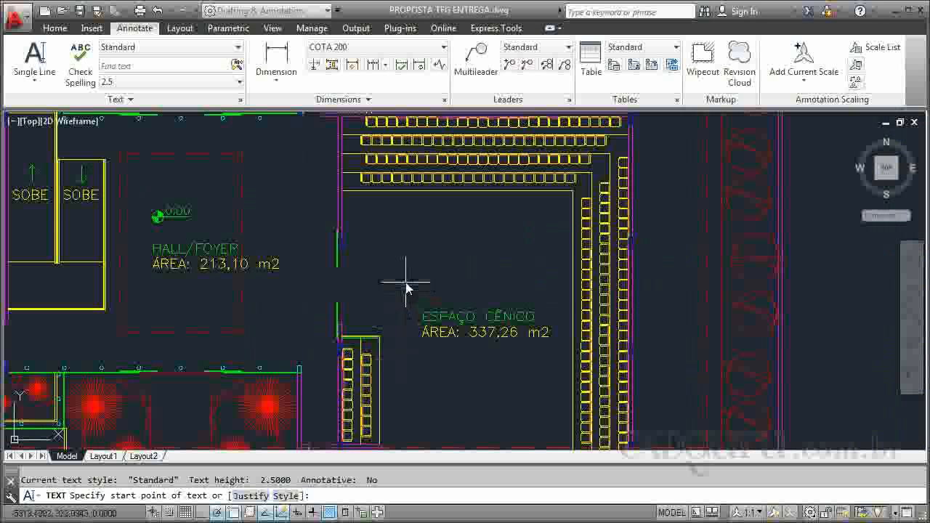
{"action": "left_click", "coordinate": [406, 282]}
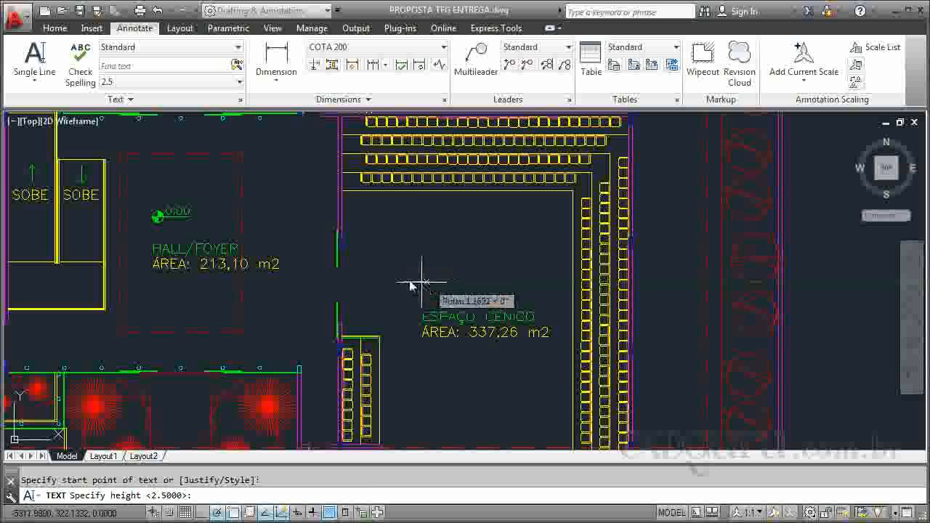
{"action": "key", "text": "Return"}
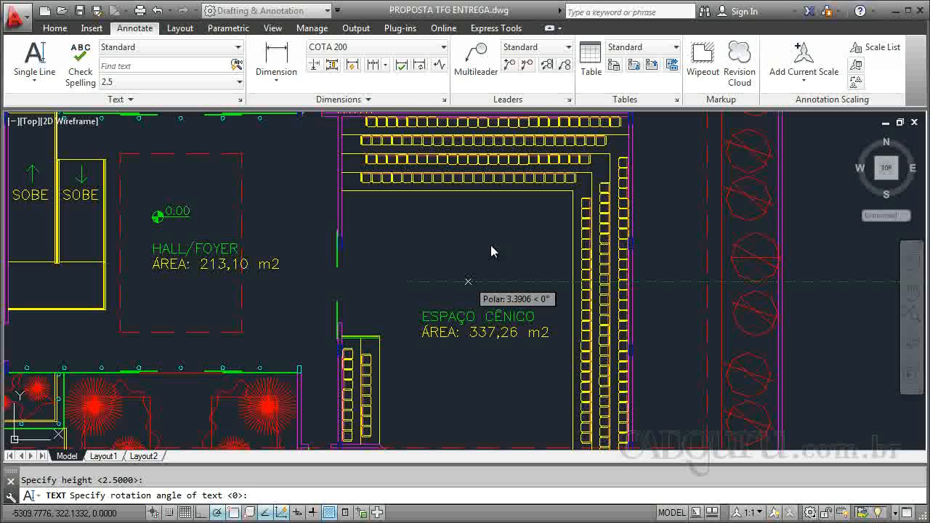
{"action": "key", "text": "Return"}
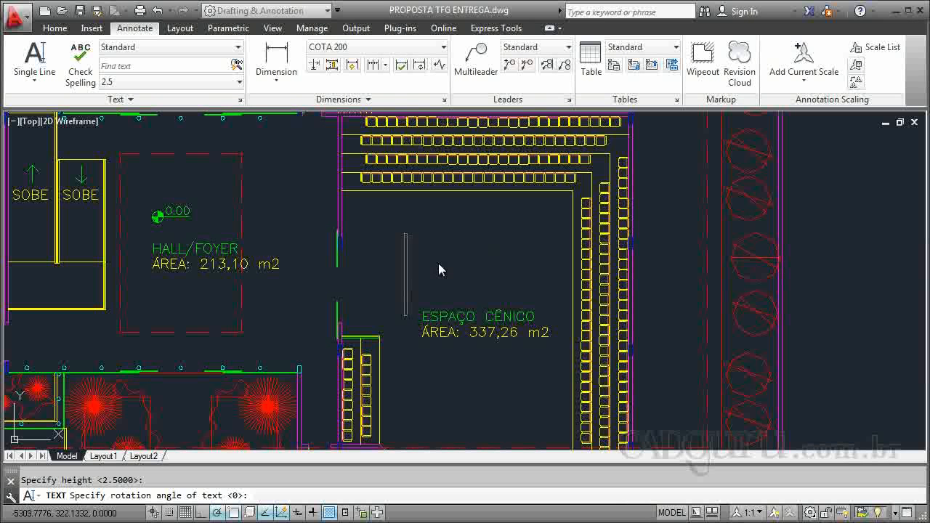
{"action": "type", "text": "aaa"}
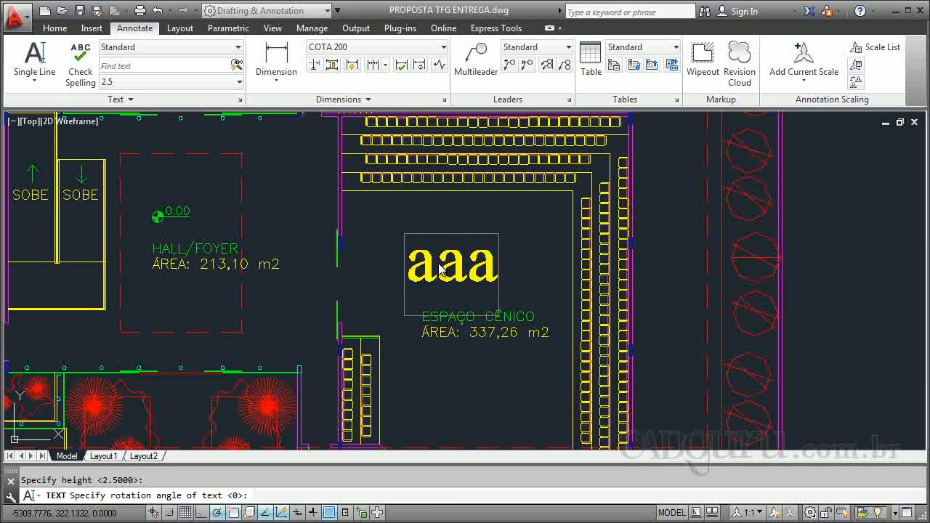
{"action": "left_click", "coordinate": [523, 244]}
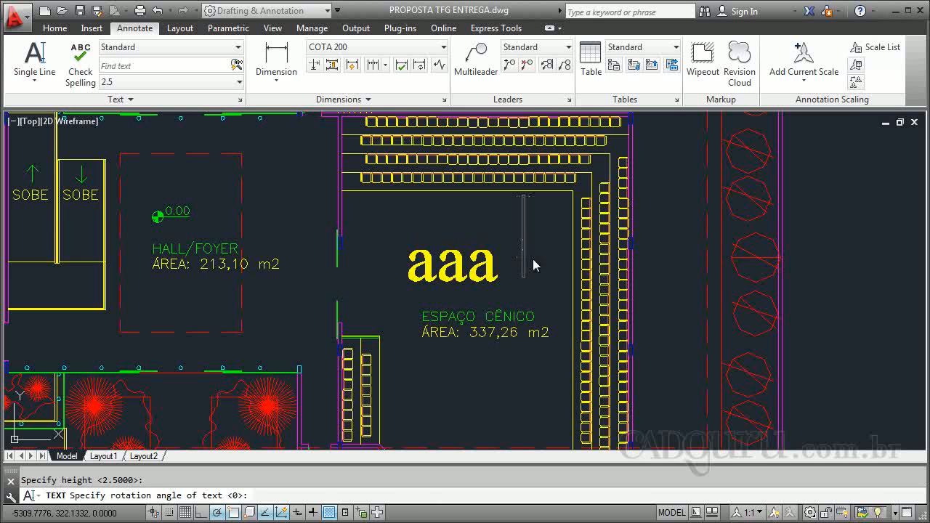
{"action": "key", "text": "Return"}
Open the single-line aaa text for editing, exit the editor and delete the text from the drawing.
{"action": "left_click", "coordinate": [458, 273]}
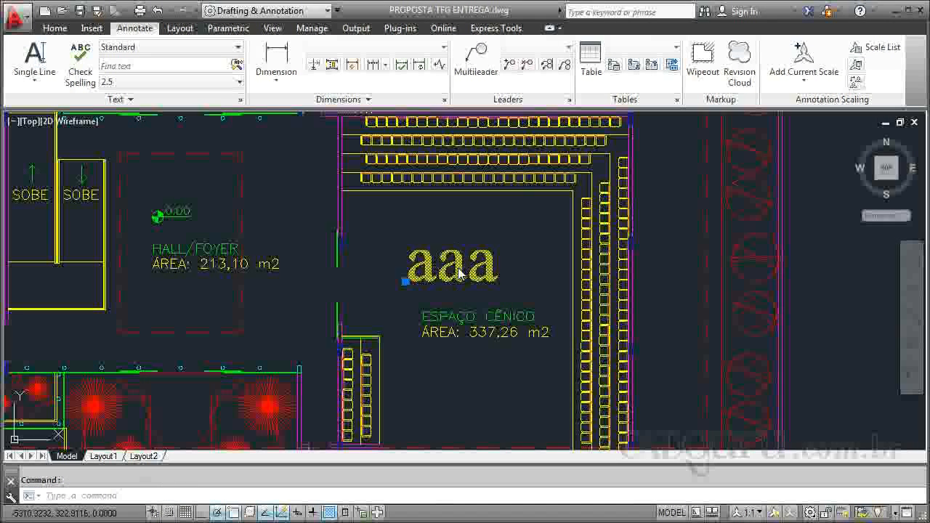
{"action": "double_click", "coordinate": [496, 250]}
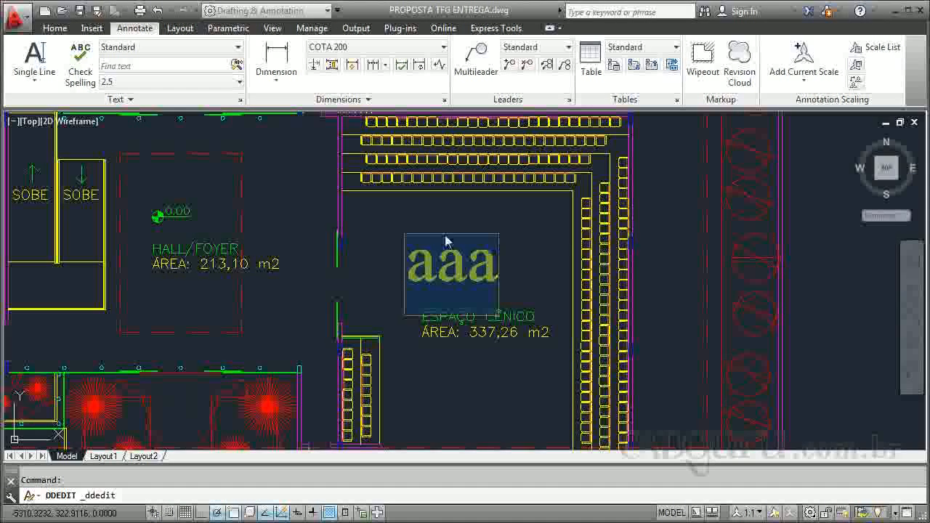
{"action": "left_click", "coordinate": [492, 264]}
{"action": "key", "text": "Return"}
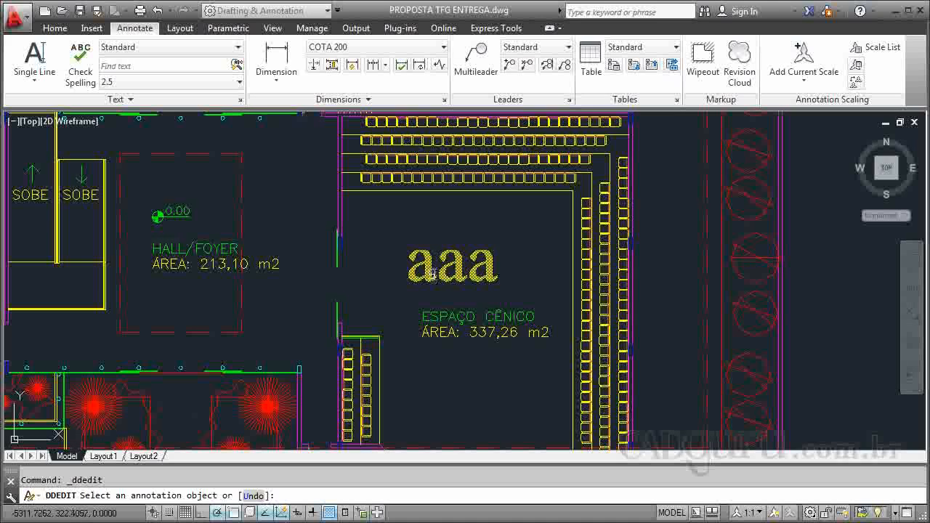
{"action": "key", "text": "Escape"}
{"action": "left_click", "coordinate": [424, 266]}
{"action": "key", "text": "Delete"}
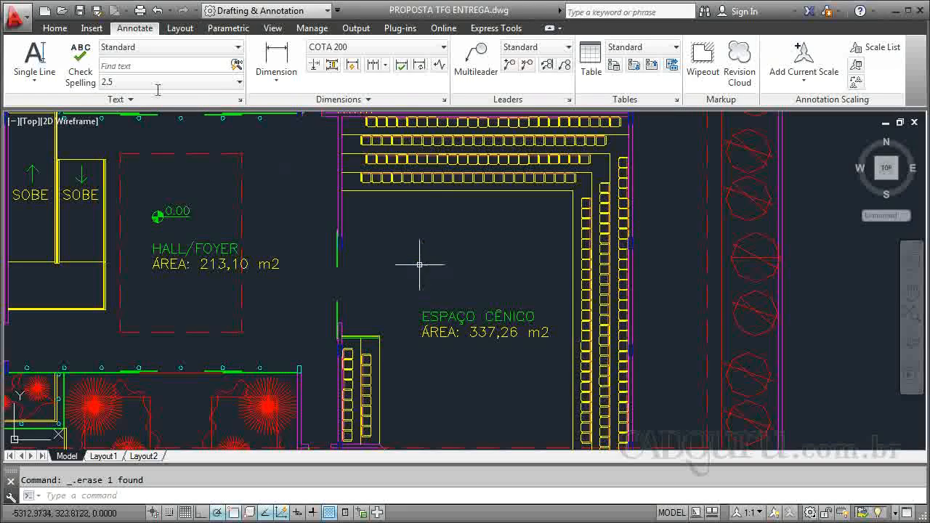
Create a multiline text box over the ESPAÇO CÊNICO area containing two lines that each read aaa.
{"action": "left_click", "coordinate": [53, 78]}
{"action": "left_click", "coordinate": [61, 109]}
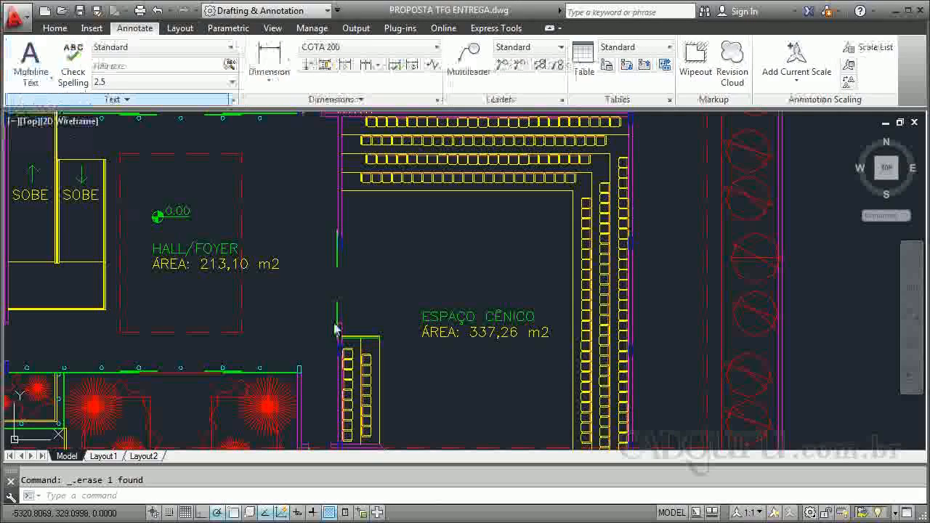
{"action": "left_click", "coordinate": [375, 207]}
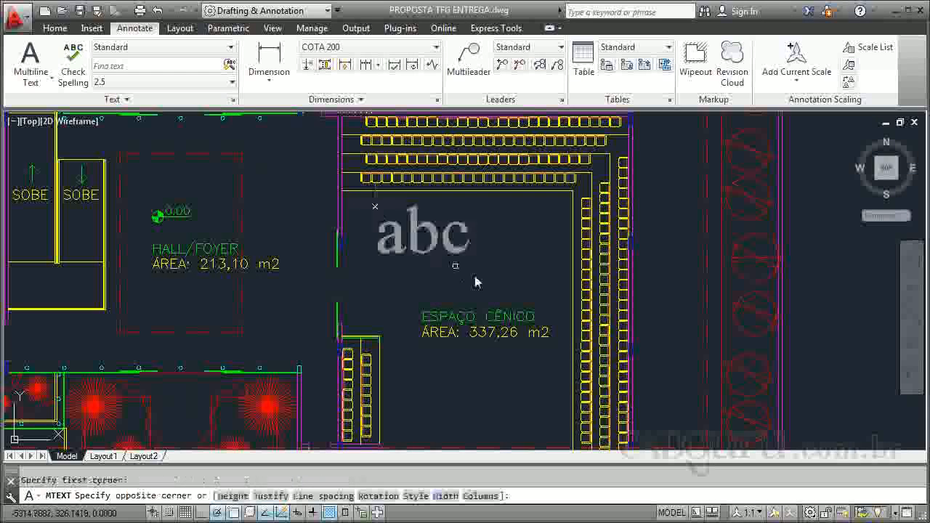
{"action": "left_click", "coordinate": [545, 288]}
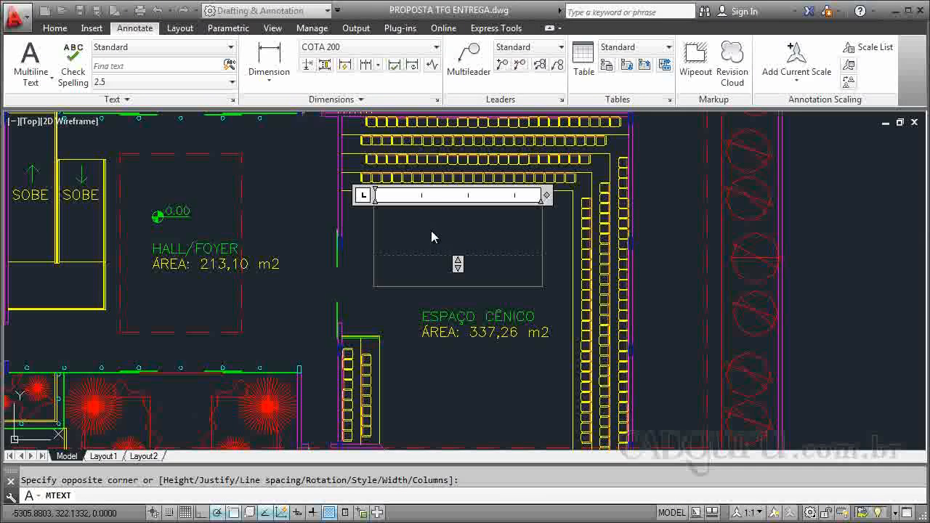
{"action": "type", "text": "aaa"}
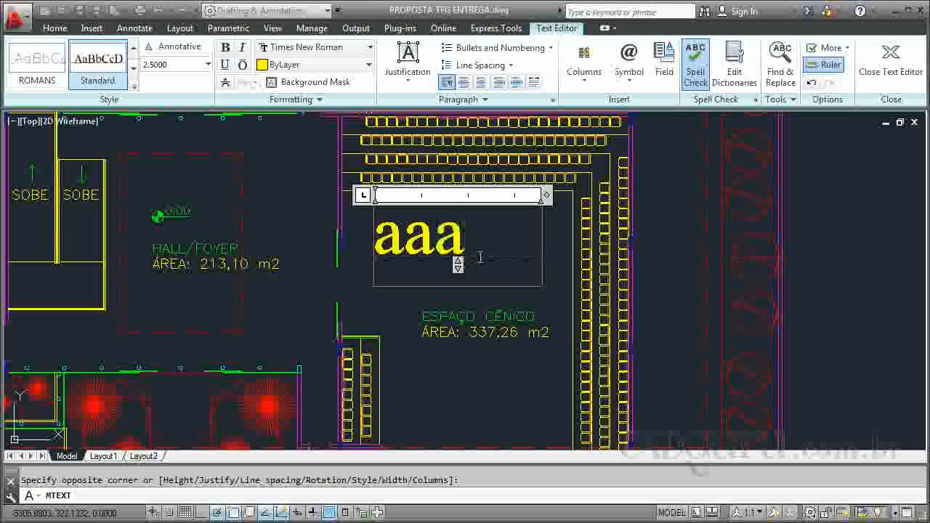
{"action": "key", "text": "Return"}
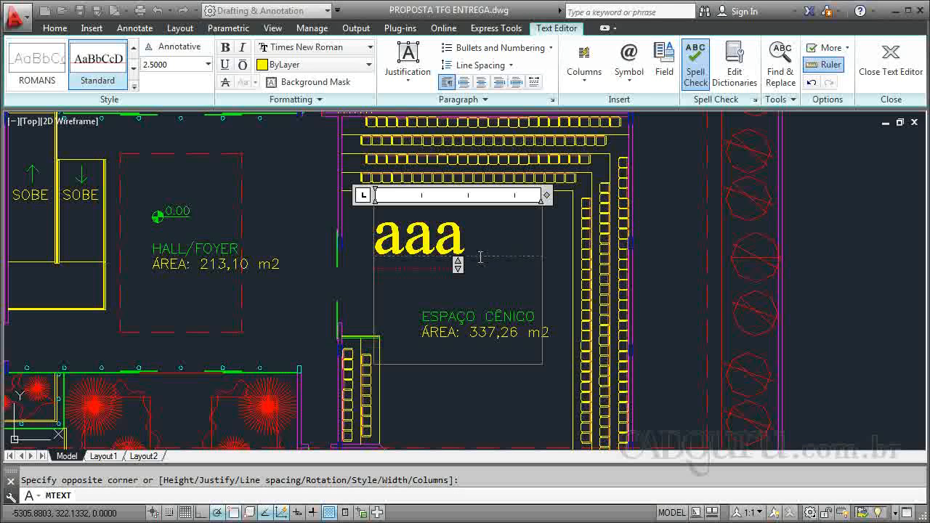
{"action": "type", "text": "aaa"}
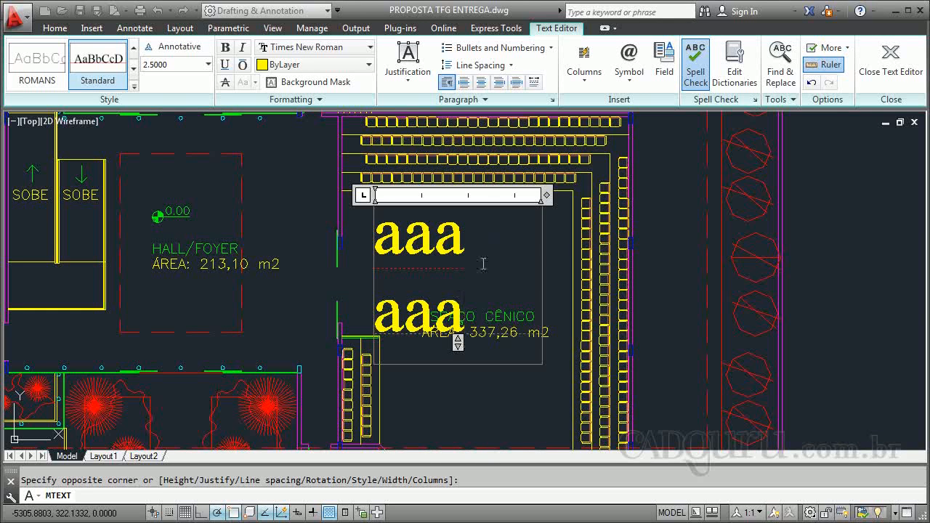
Replace the entire multiline text content with Espaço on the first line and Cênico on the second.
{"action": "key", "text": "ctrl+a"}
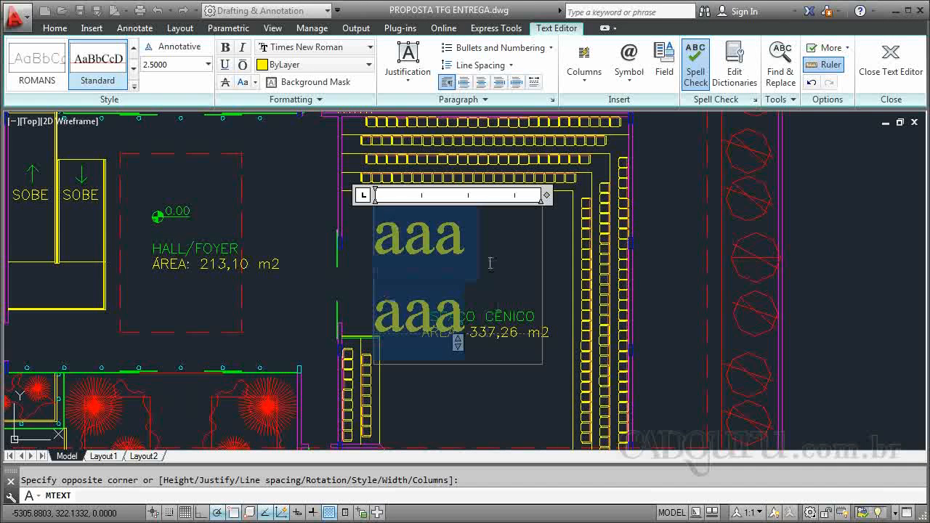
{"action": "type", "text": "Espa"}
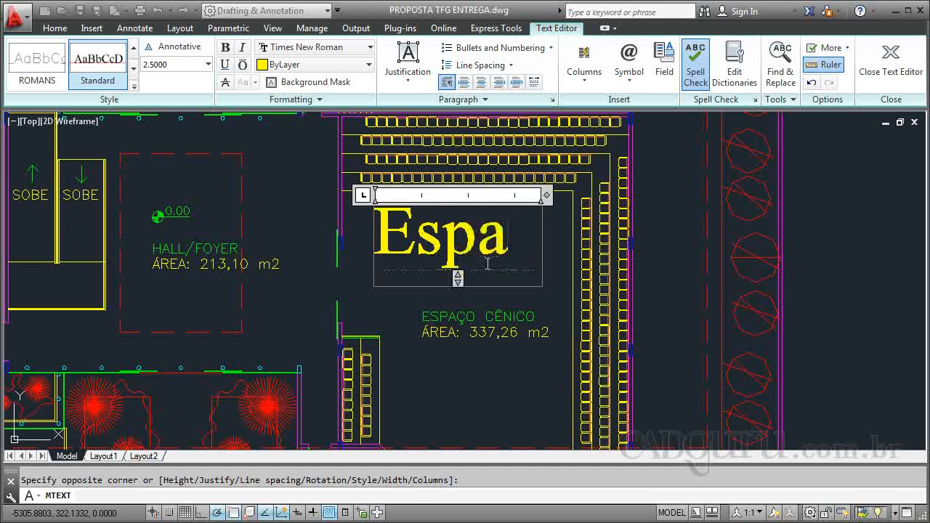
{"action": "type", "text": "ço"}
{"action": "key", "text": "Return"}
{"action": "type", "text": "Cênico"}
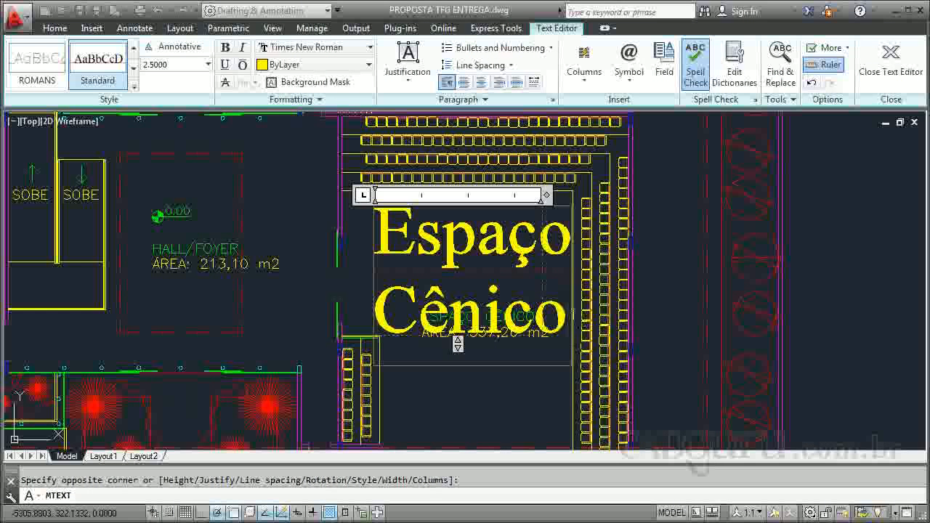
Select both lines of the Espaço Cênico multiline text and try to set their text height to 1.
{"action": "left_click_drag", "start_coordinate": [569, 327], "coordinate": [367, 229]}
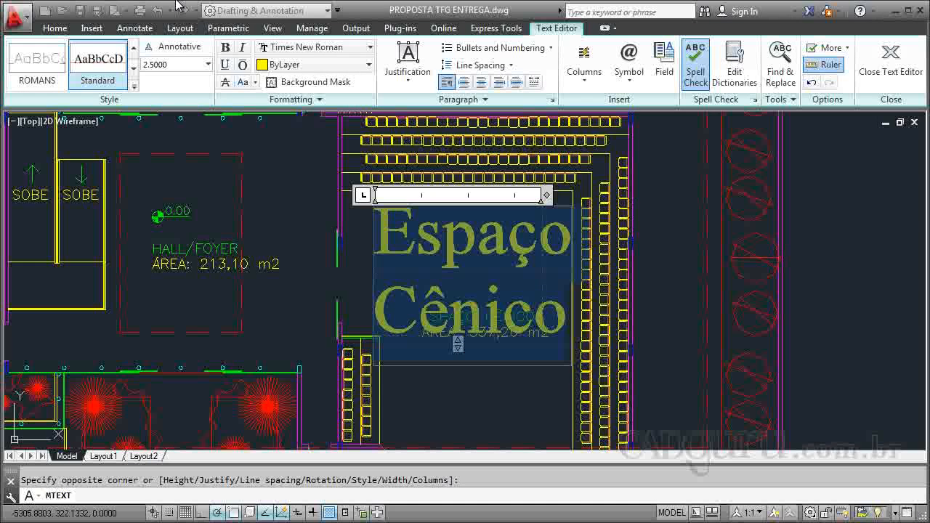
{"action": "left_click", "coordinate": [206, 65]}
{"action": "left_click", "coordinate": [206, 66]}
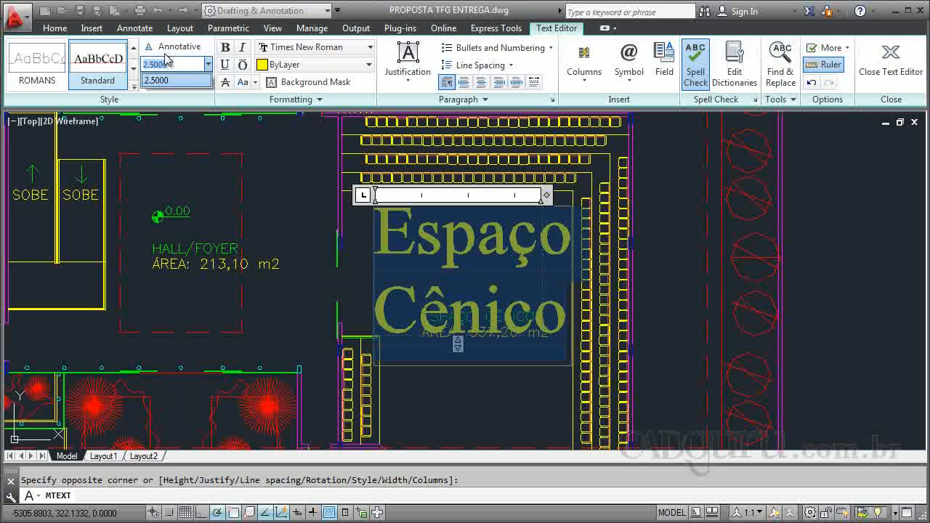
{"action": "type", "text": "1"}
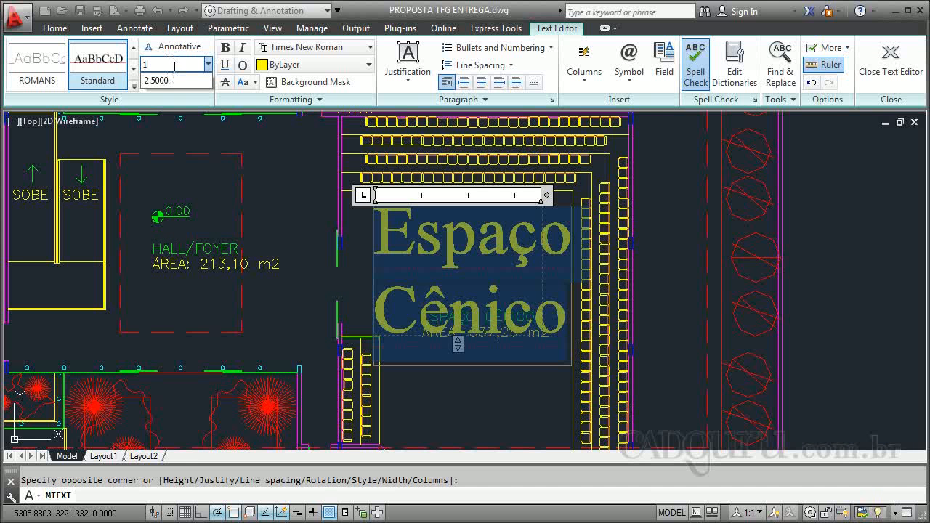
{"action": "key", "text": "Escape"}
{"action": "left_click", "coordinate": [170, 66]}
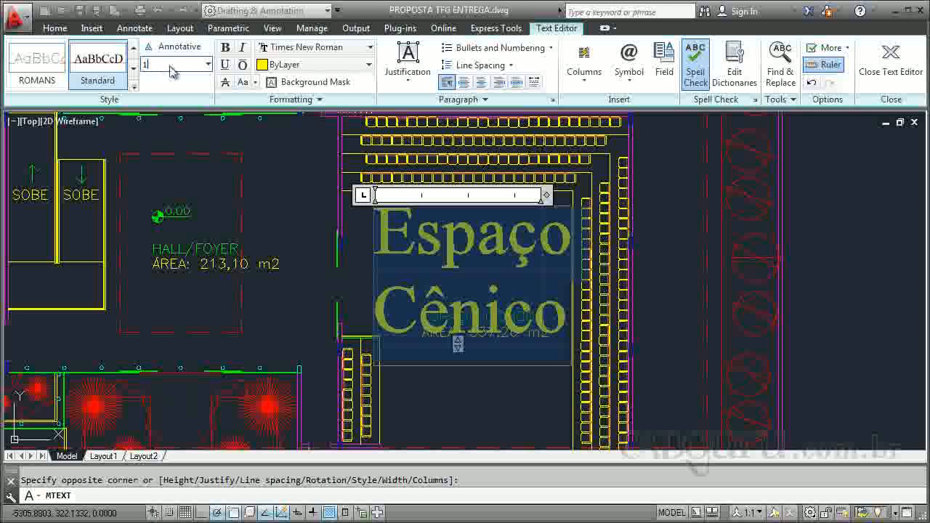
Review the font, justification, and bullets and numbering options for the selected text, and discard the multiline text.
{"action": "left_click", "coordinate": [342, 51]}
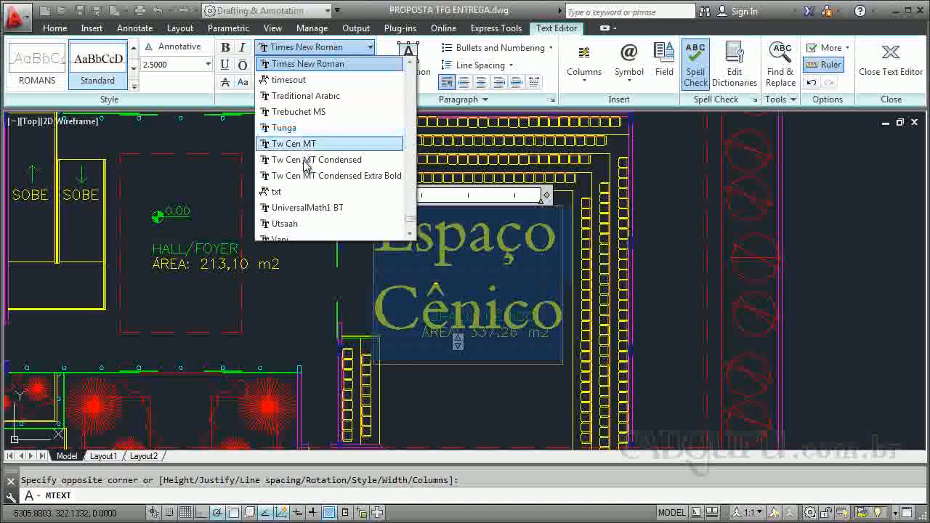
{"action": "left_click", "coordinate": [320, 65]}
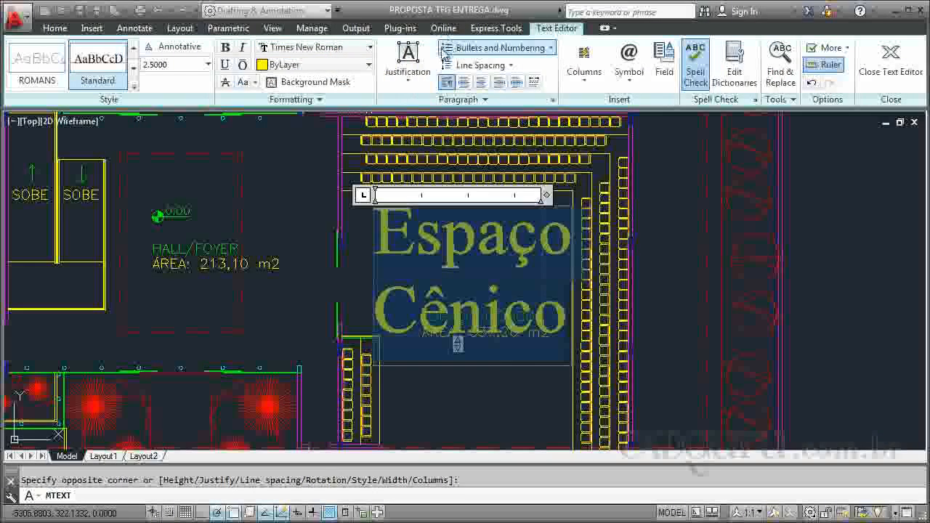
{"action": "left_click", "coordinate": [415, 81]}
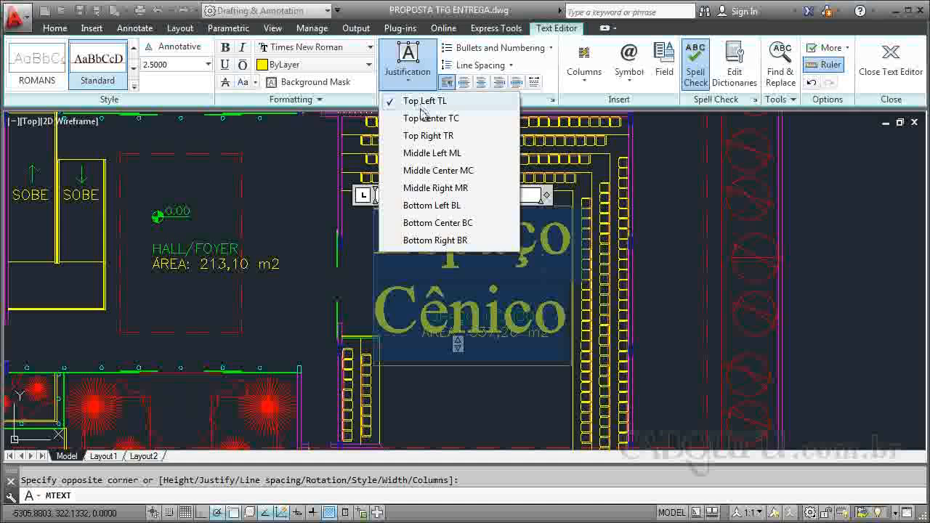
{"action": "left_click", "coordinate": [416, 79]}
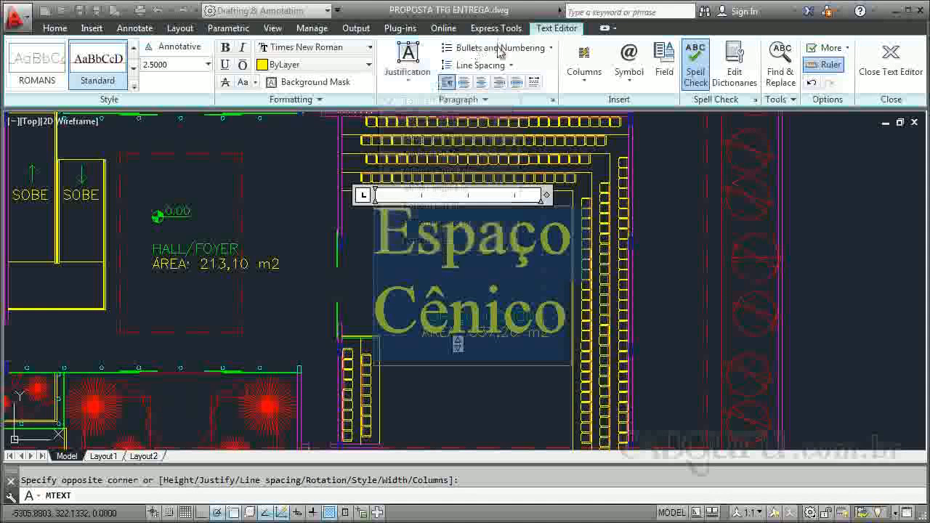
{"action": "left_click", "coordinate": [457, 48]}
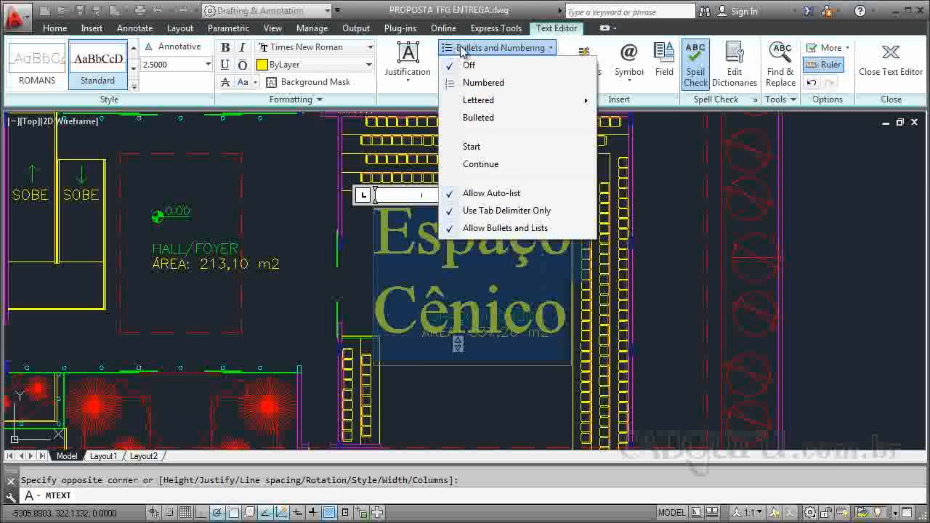
{"action": "left_click", "coordinate": [460, 46]}
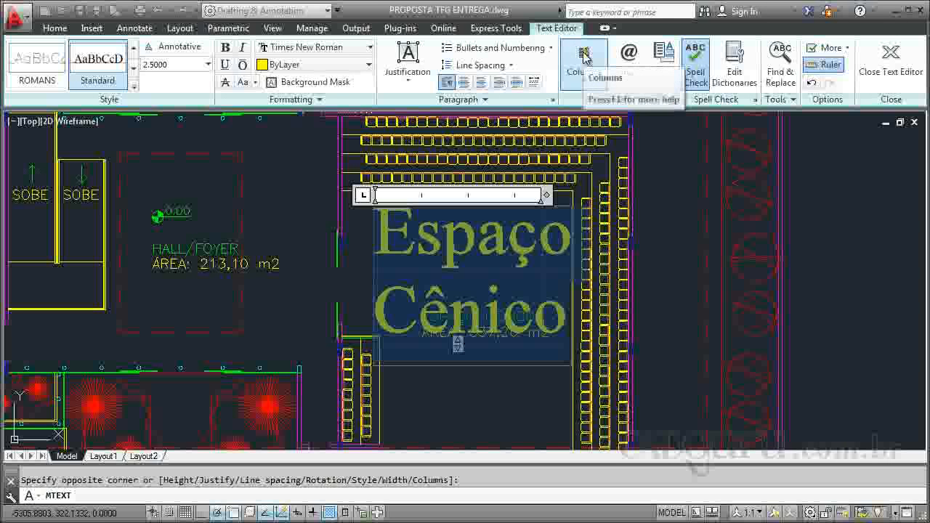
{"action": "key", "text": "Escape"}
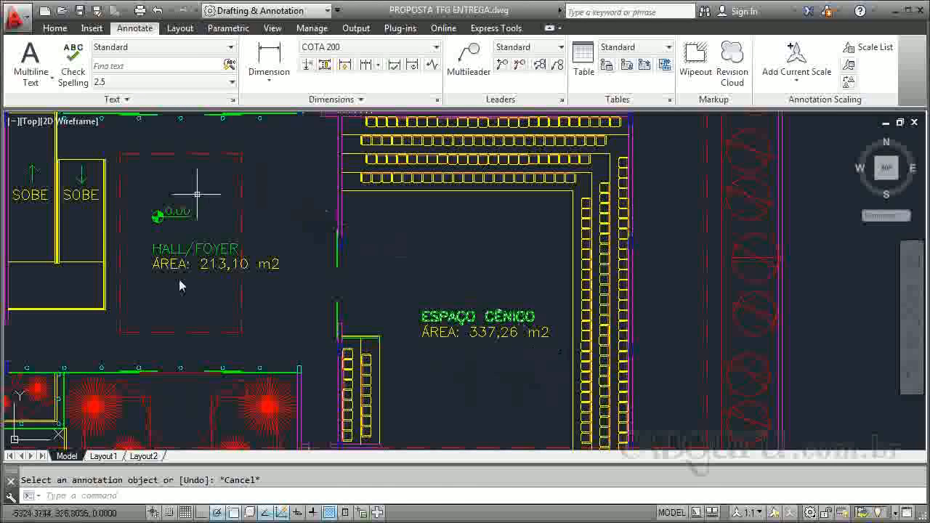
Convert the single-line ESPAÇO CÊNICO label to multiline text and select the converted text.
{"action": "left_click", "coordinate": [441, 323]}
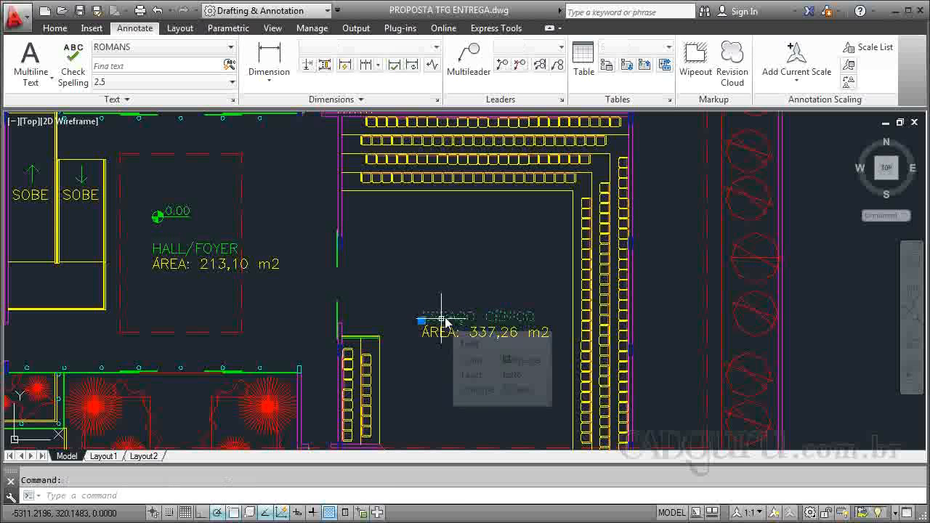
{"action": "left_click", "coordinate": [495, 29]}
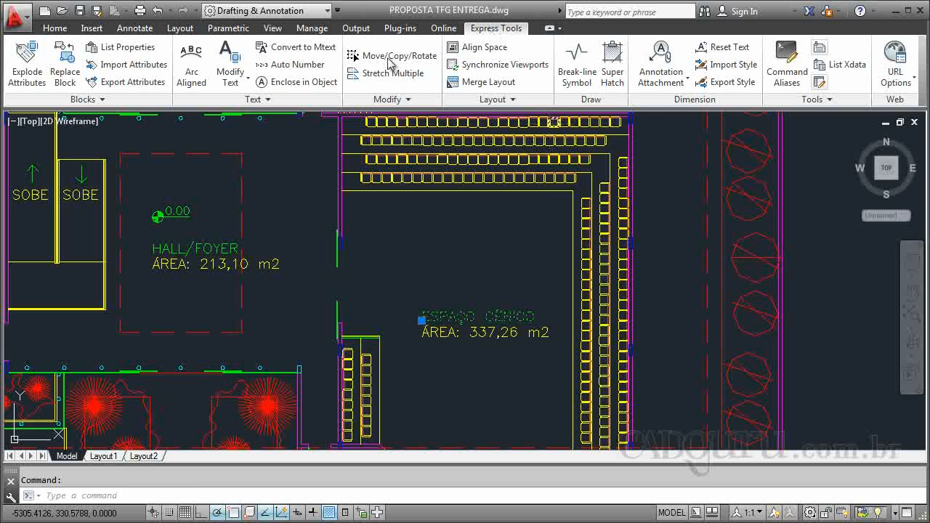
{"action": "left_click", "coordinate": [318, 48]}
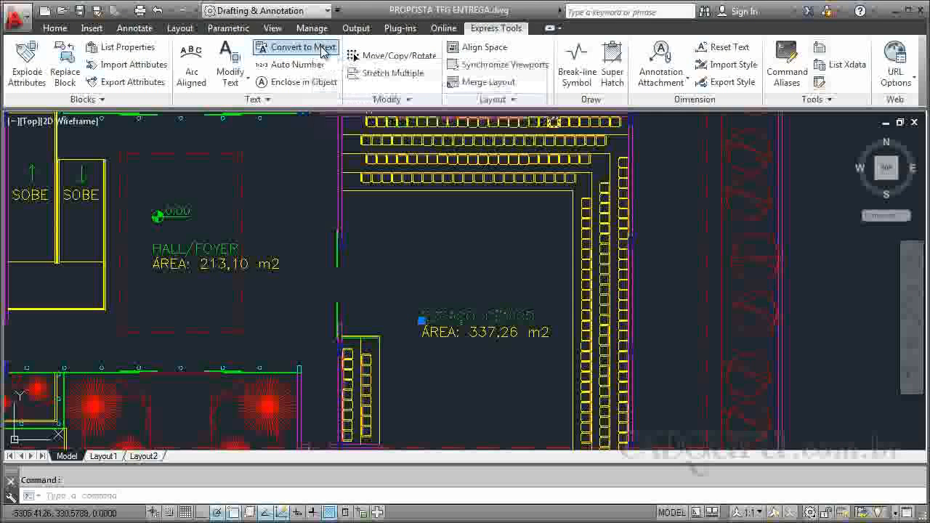
{"action": "left_click", "coordinate": [455, 317]}
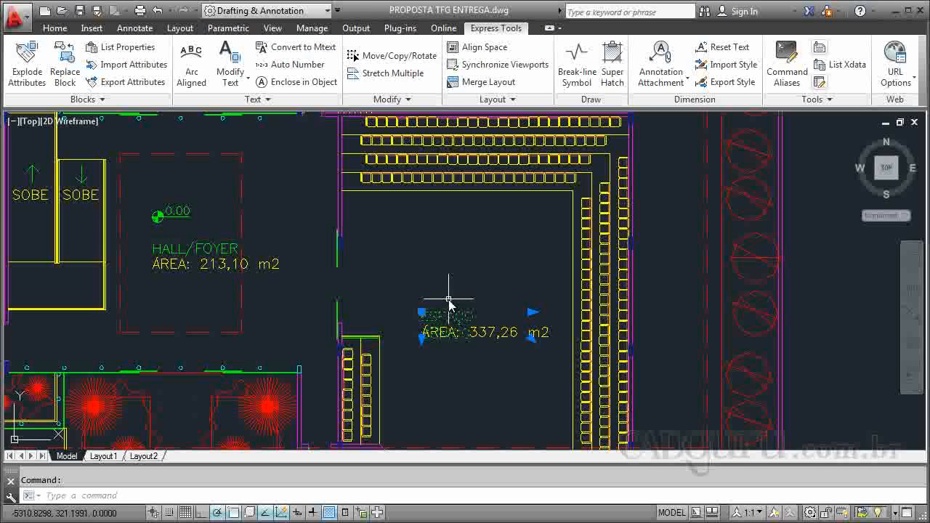
Move the converted ESPAÇO CÊNICO text straight up, clear of the ÁREA: 337,26 m2 label.
{"action": "type", "text": "m"}
{"action": "key", "text": "Return"}
{"action": "left_click", "coordinate": [444, 298]}
{"action": "left_click", "coordinate": [442, 233]}
Widen the ESPAÇO CÊNICO multiline text frame toward the seating rows so both words fit on one line.
{"action": "left_click", "coordinate": [468, 253]}
{"action": "left_click", "coordinate": [532, 247]}
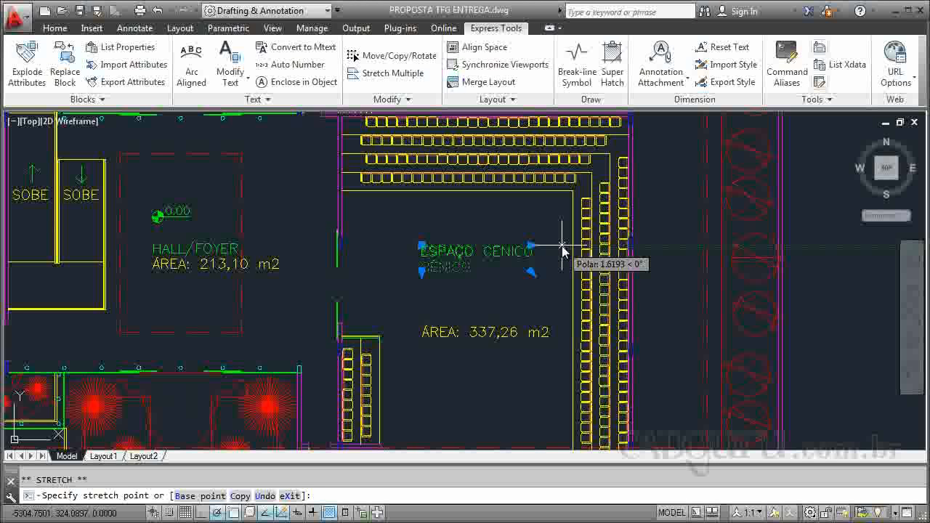
{"action": "left_click", "coordinate": [562, 249]}
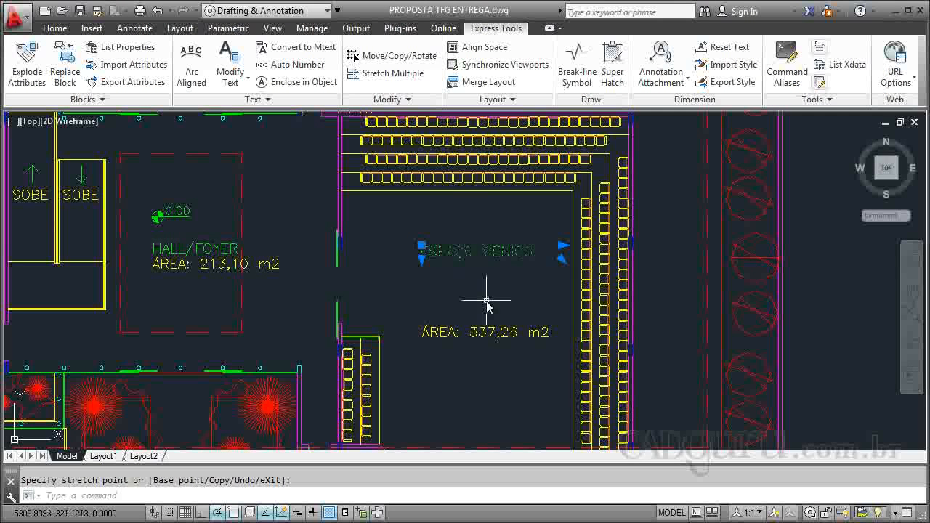
{"action": "key", "text": "Escape"}
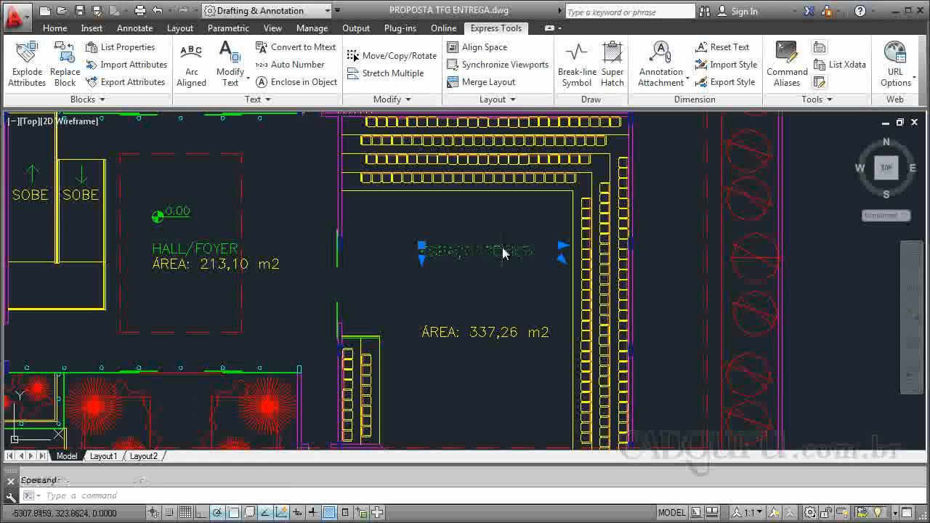
Edit the ESPAÇO CÊNICO multiline text and add a second line reading ÁREA: 337,26 M2.
{"action": "double_click", "coordinate": [503, 252]}
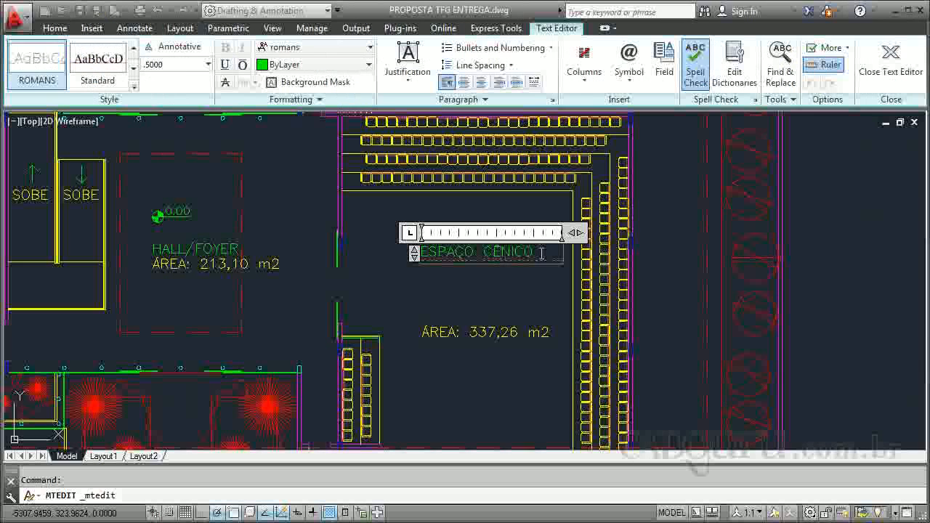
{"action": "left_click_drag", "start_coordinate": [541, 251], "coordinate": [418, 253]}
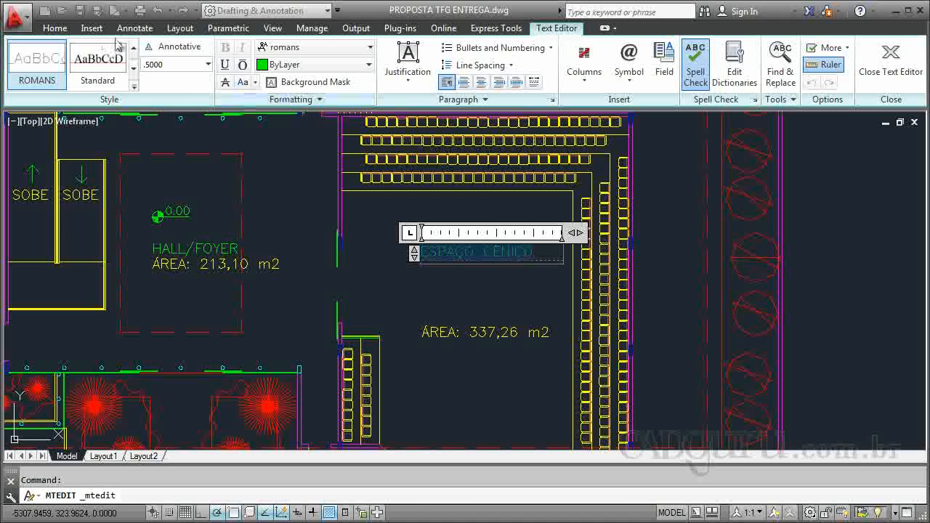
{"action": "left_click", "coordinate": [98, 60]}
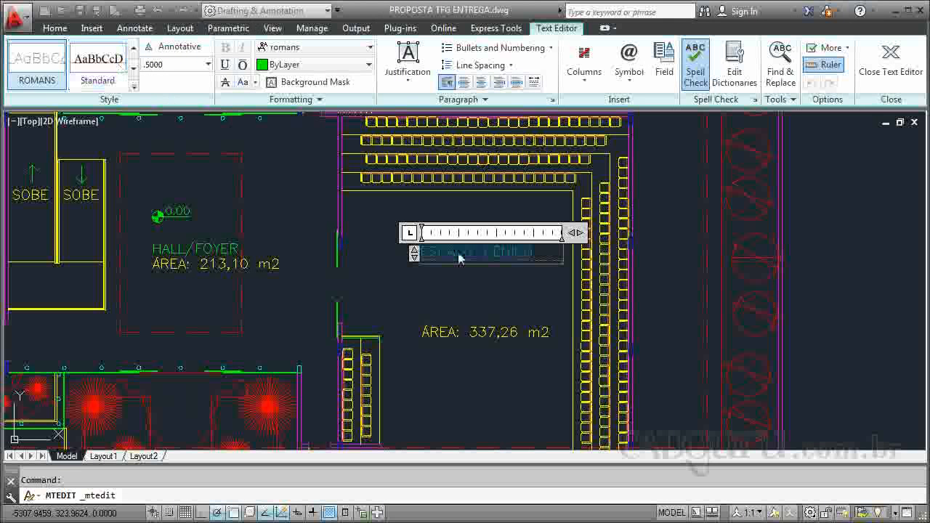
{"action": "left_click", "coordinate": [541, 254]}
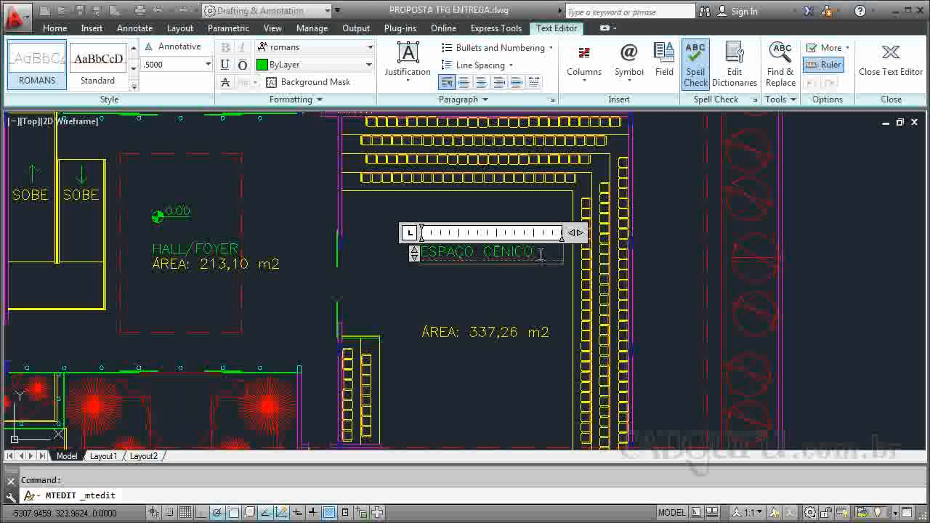
{"action": "key", "text": "Return"}
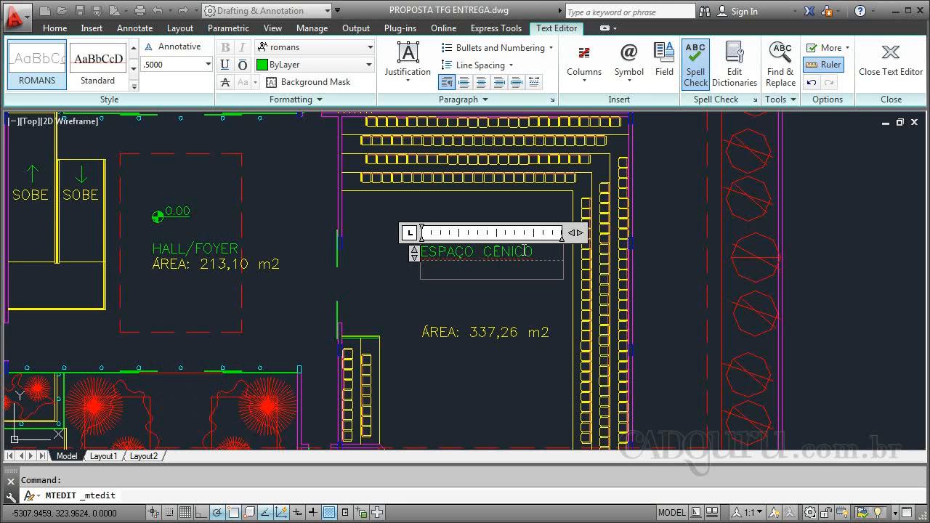
{"action": "type", "text": "ÁREA: 337,26 M2"}
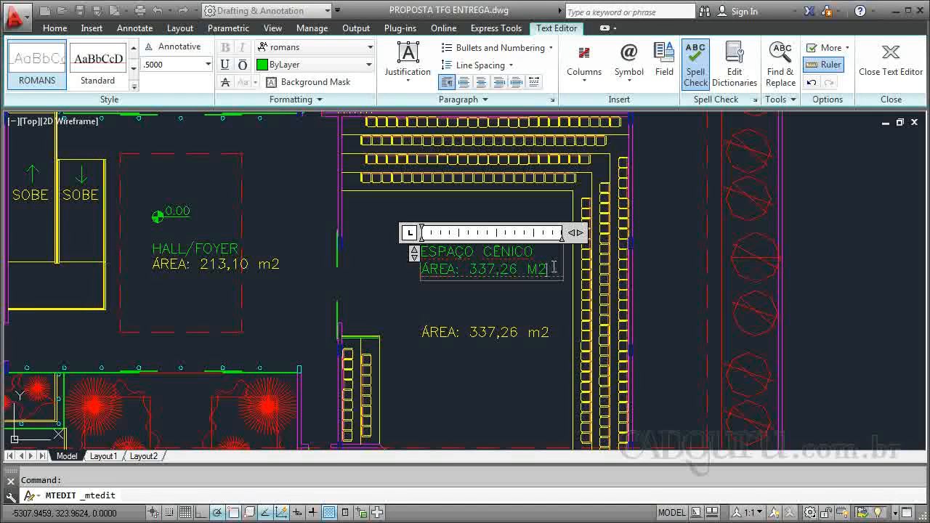
Color only the ÁREA: 337,26 M2 line of the multiline text Yellow.
{"action": "left_click_drag", "start_coordinate": [546, 269], "coordinate": [417, 272]}
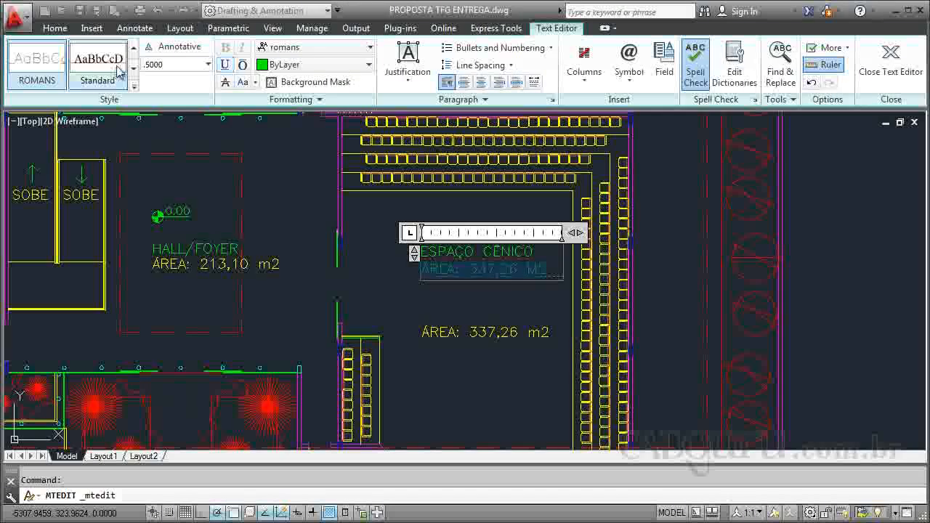
{"action": "left_click", "coordinate": [358, 67]}
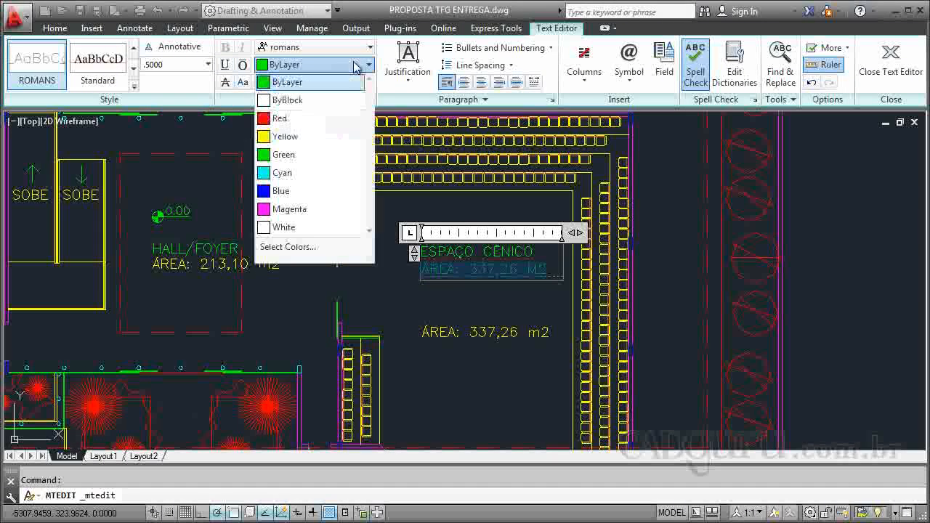
{"action": "left_click", "coordinate": [309, 138]}
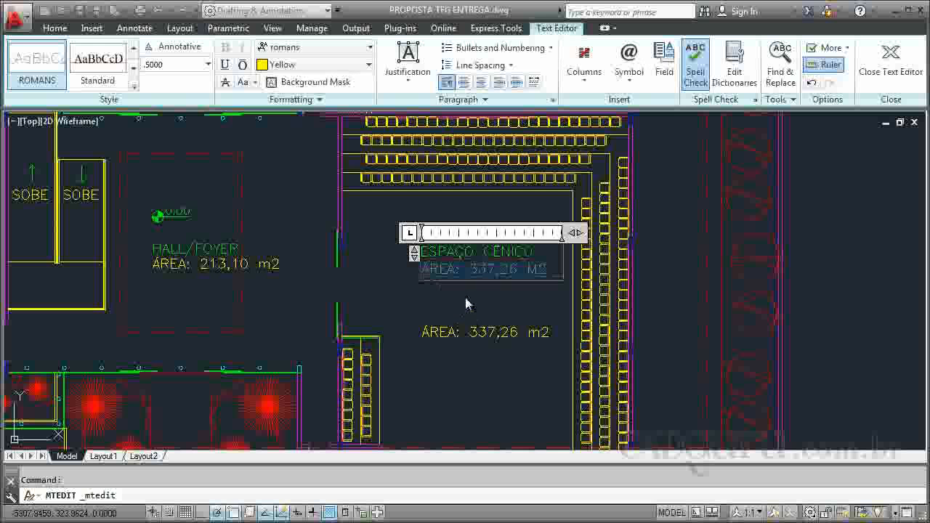
{"action": "left_click", "coordinate": [556, 268]}
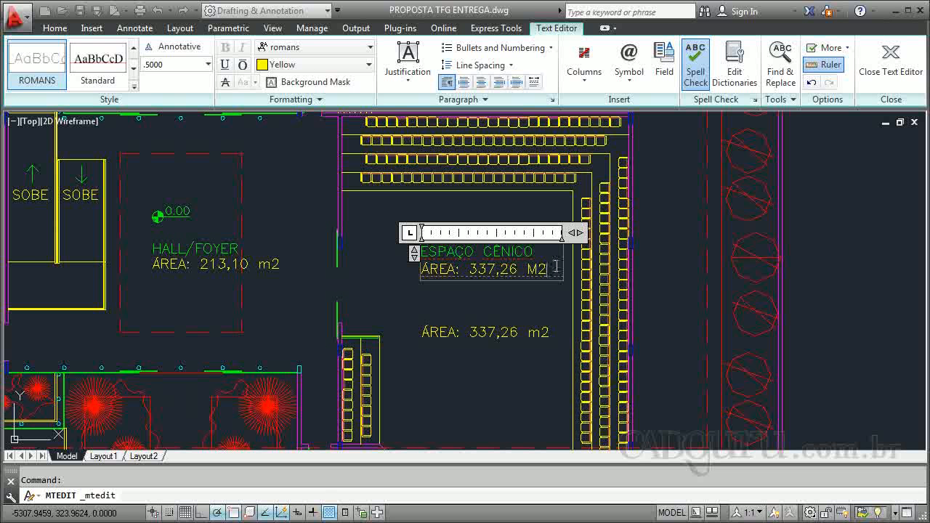
Apply strikethrough to both lines of the multiline text, and delete the separate single-line ÁREA: 337,26 m2 label below it.
{"action": "left_click_drag", "start_coordinate": [480, 260], "coordinate": [434, 251]}
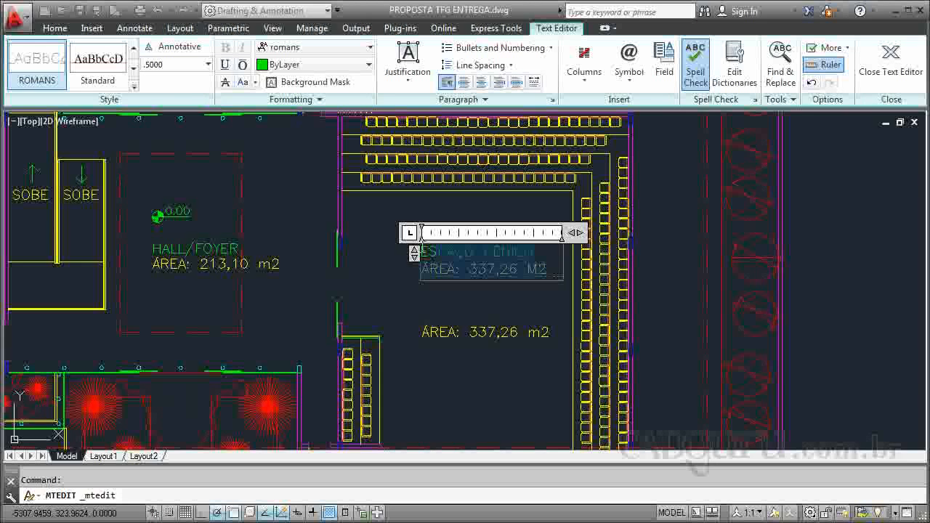
{"action": "left_click", "coordinate": [224, 82]}
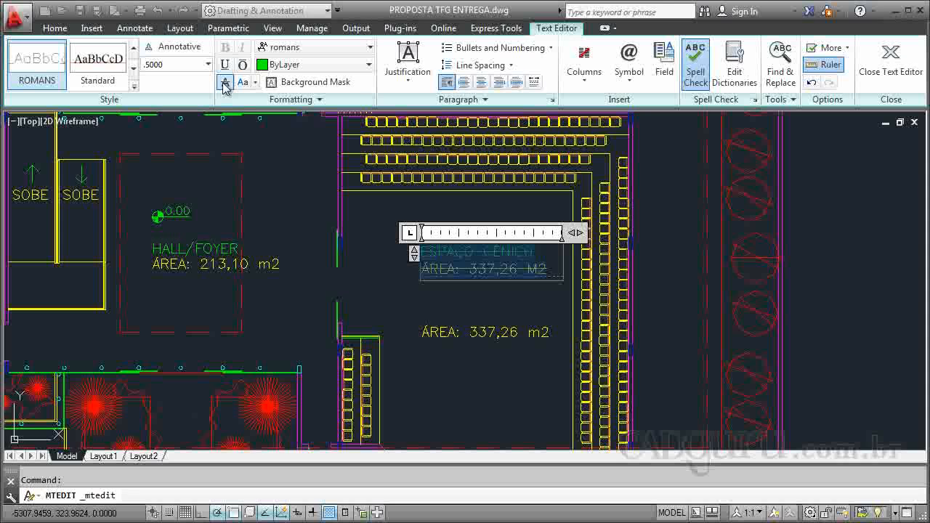
{"action": "left_click", "coordinate": [485, 304]}
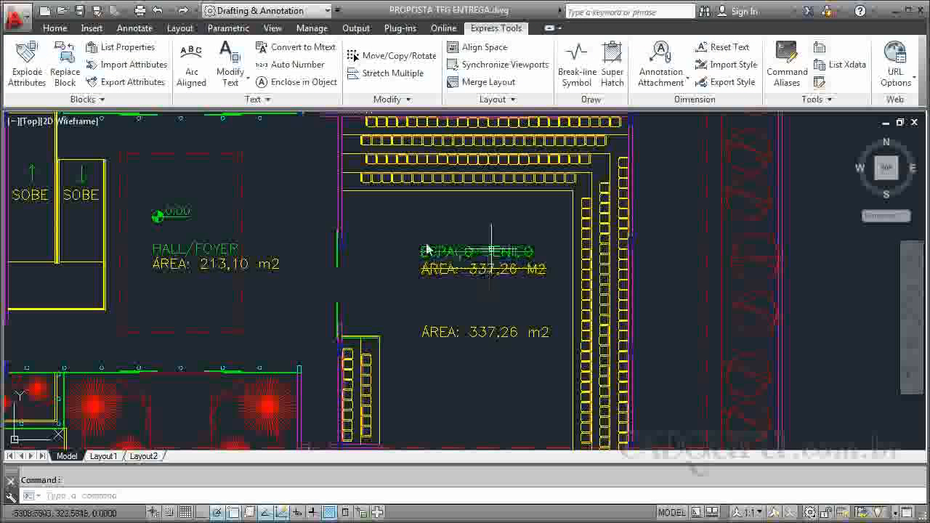
{"action": "left_click", "coordinate": [483, 332]}
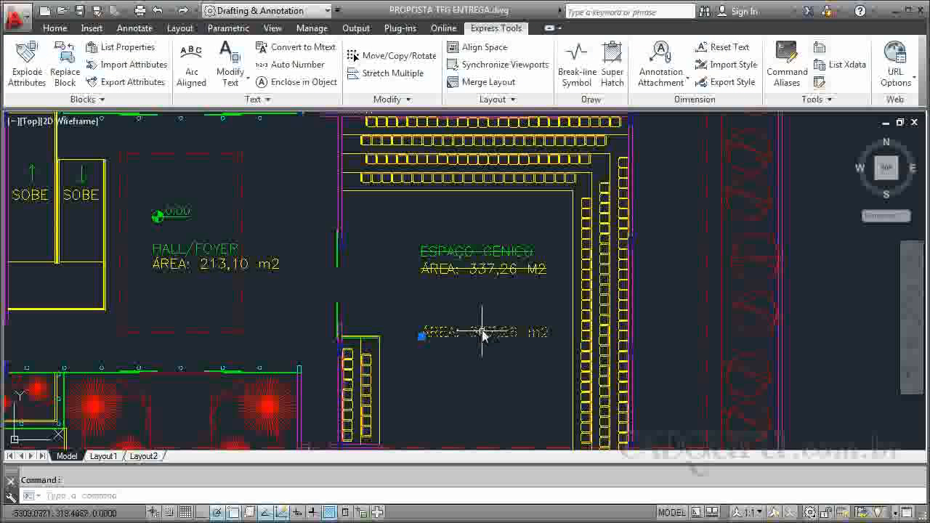
{"action": "key", "text": "Delete"}
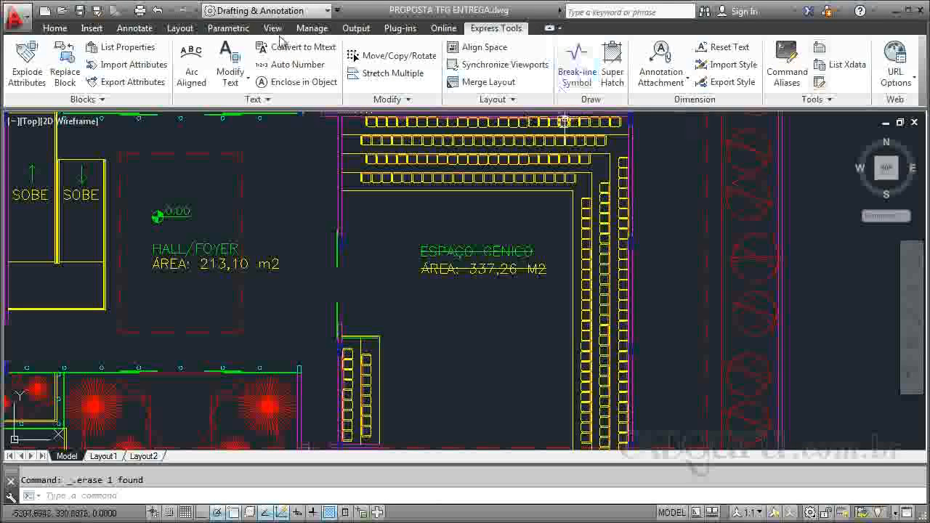
Draw a closed freehand revision cloud around the struck-through ESPAÇO CÊNICO and ÁREA text.
{"action": "left_click", "coordinate": [132, 32]}
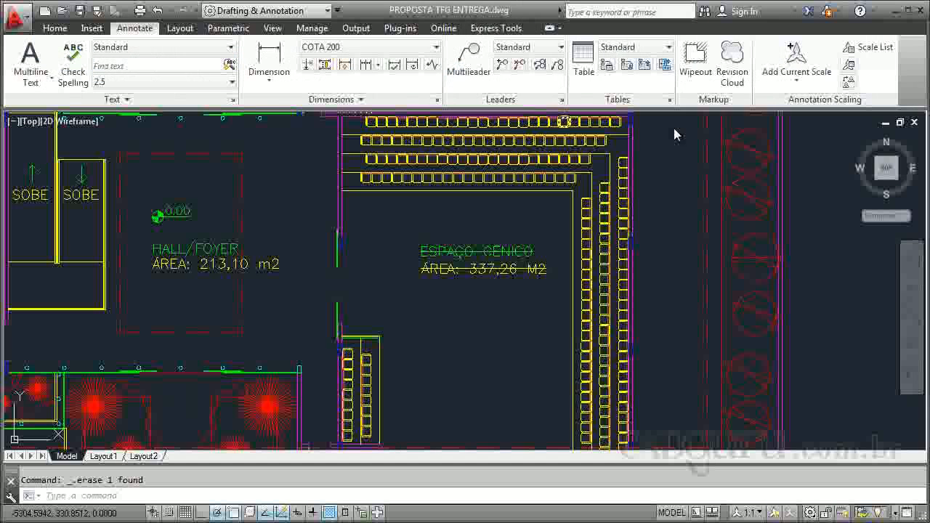
{"action": "left_click", "coordinate": [732, 73]}
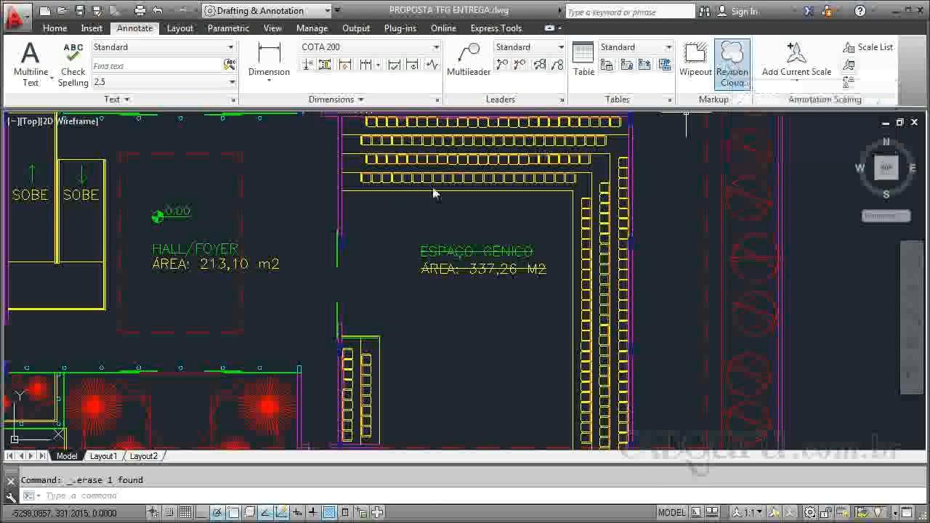
{"action": "left_click", "coordinate": [393, 249]}
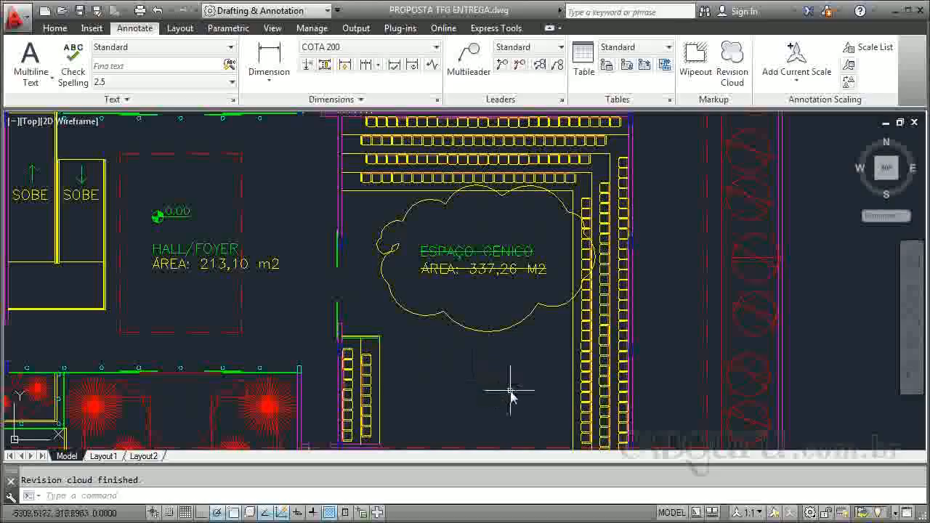
{"action": "key", "text": "Escape"}
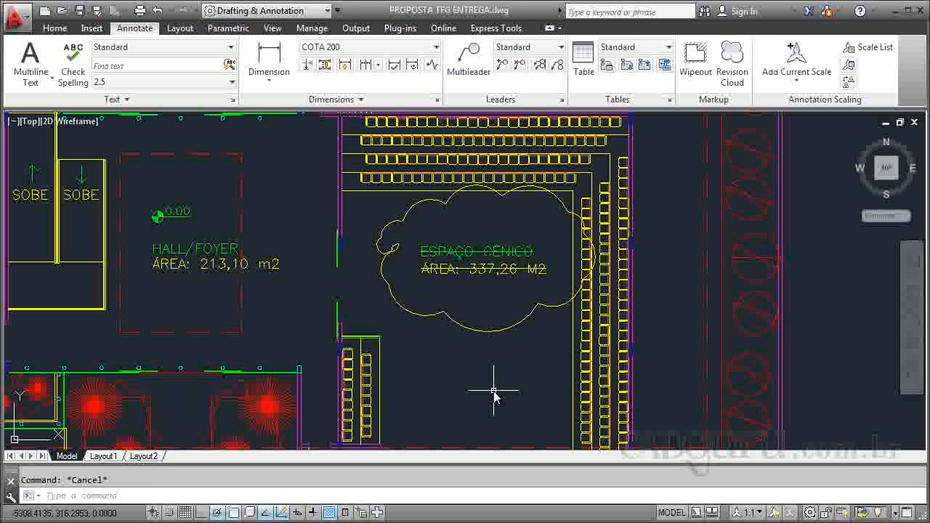
Open the struck-through ESPAÇO CÊNICO multiline text inside the revision cloud for editing.
{"action": "left_click", "coordinate": [512, 251]}
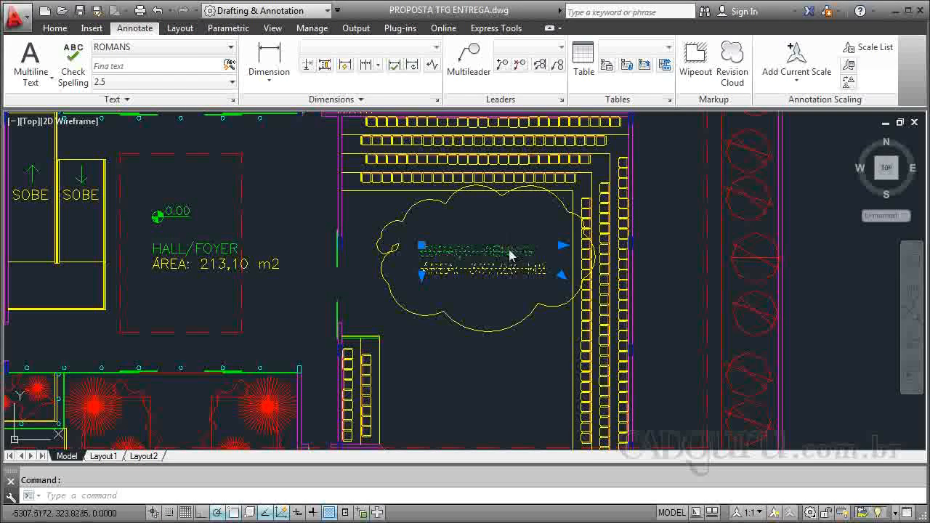
{"action": "double_click", "coordinate": [554, 270]}
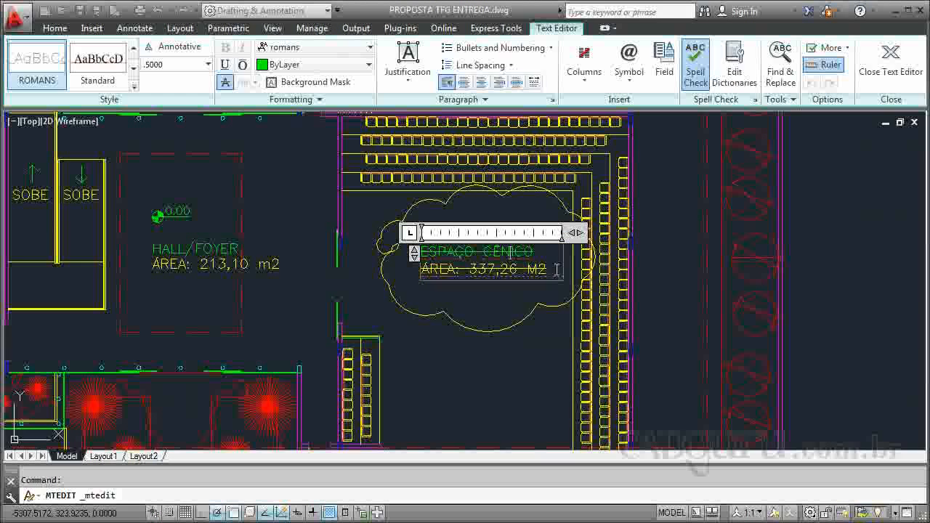